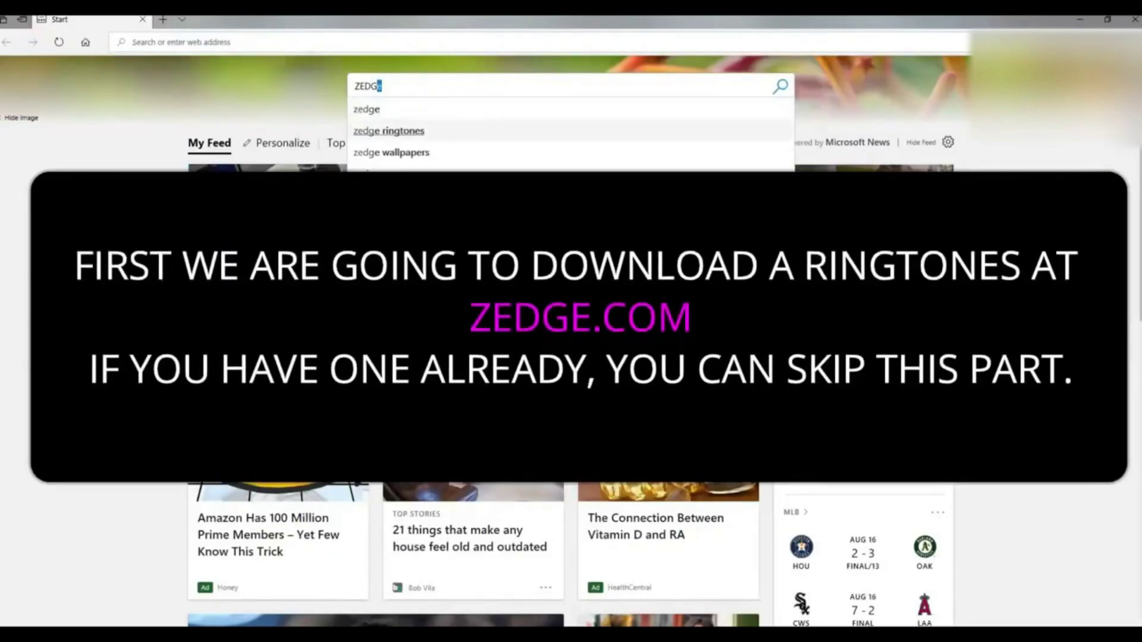
# Find the Zedge ringtones site, search it for TAYO and open the Tayo the Little Bus ringtone.
pyautogui.click(389, 130)
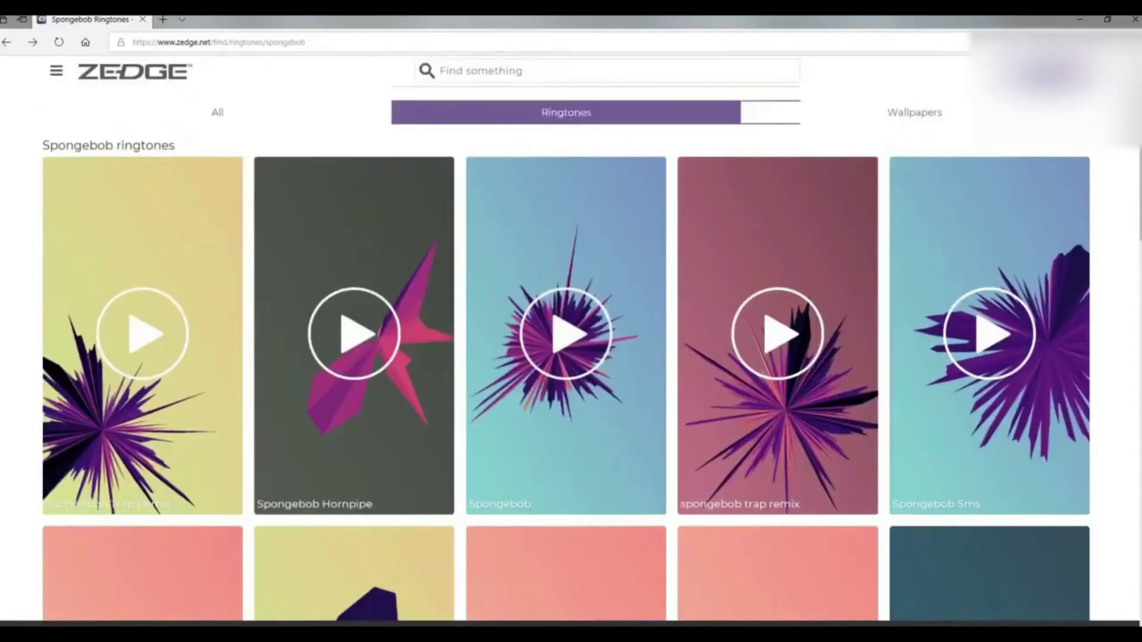
pyautogui.click(440, 71)
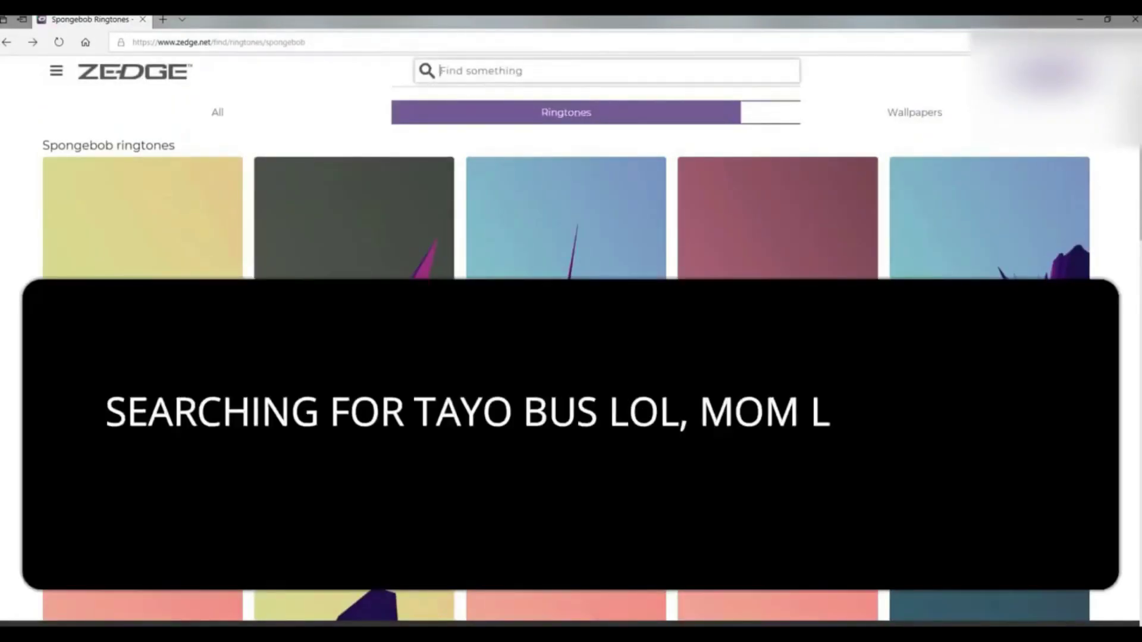
pyautogui.write('TAYO')
pyautogui.press('Return')
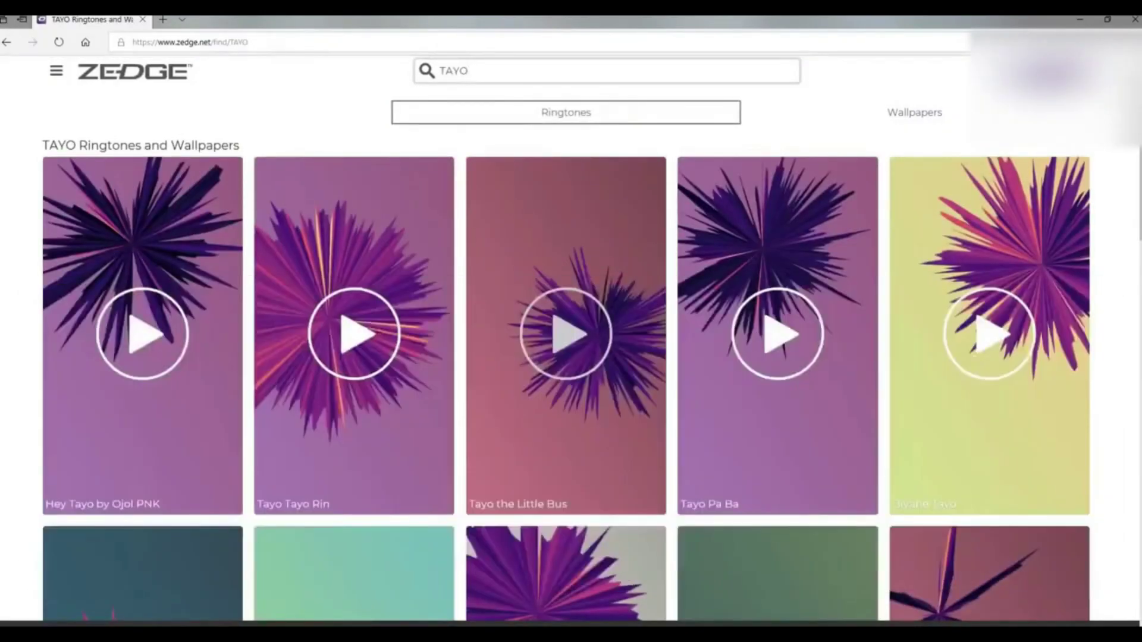
pyautogui.click(566, 333)
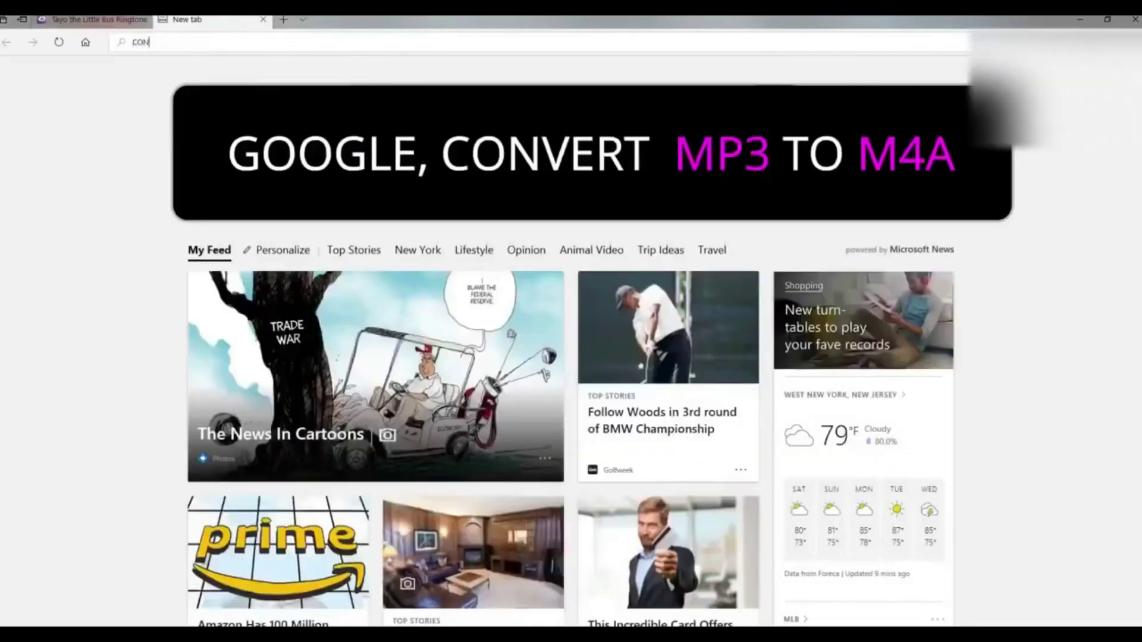
# Search the web for an MP3 to M4A converter and add tayo_the_little_bus.mp3 from the Music folder to Zamzar.
pyautogui.write('convert')
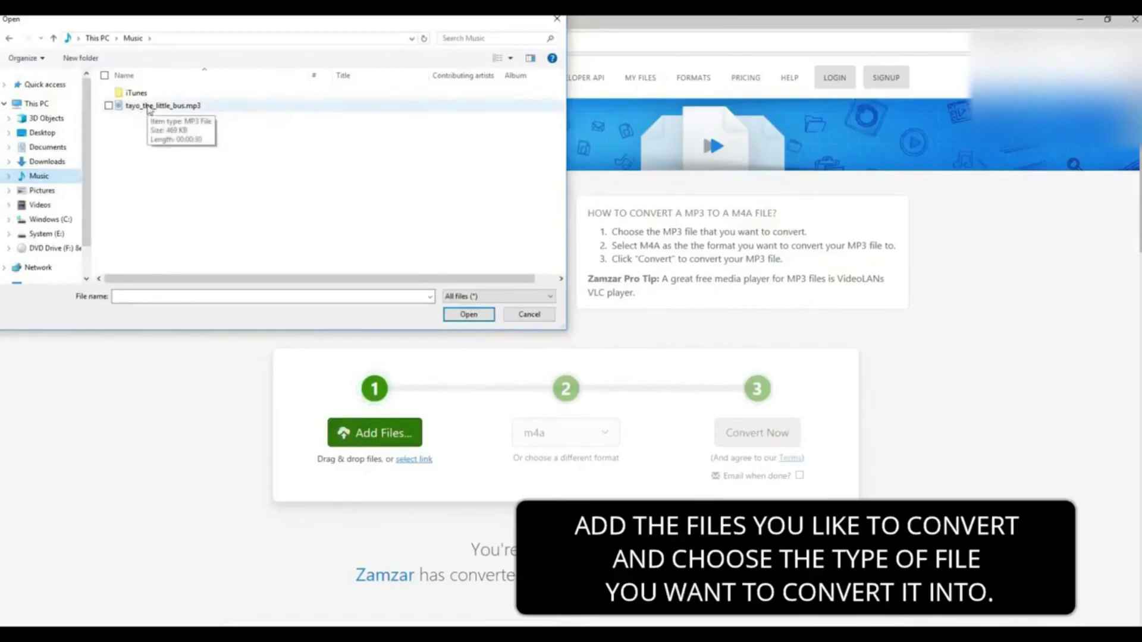
pyautogui.click(148, 107)
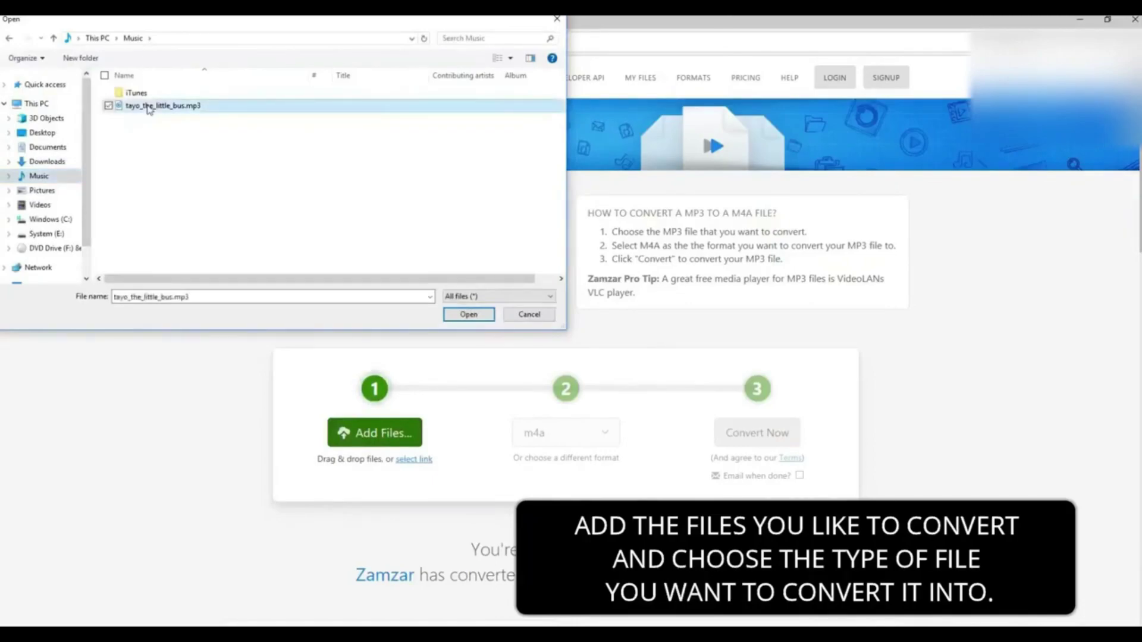
pyautogui.click(468, 315)
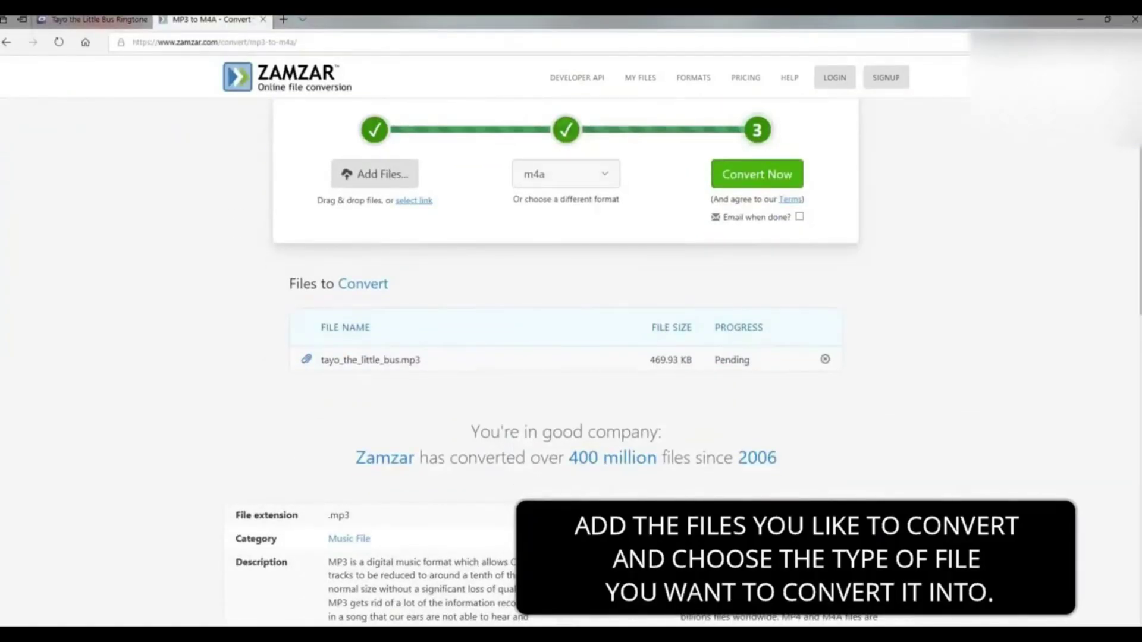
# Convert tayo_the_little_bus.mp3 to m4a and check the converted file in the Music folder.
pyautogui.click(565, 174)
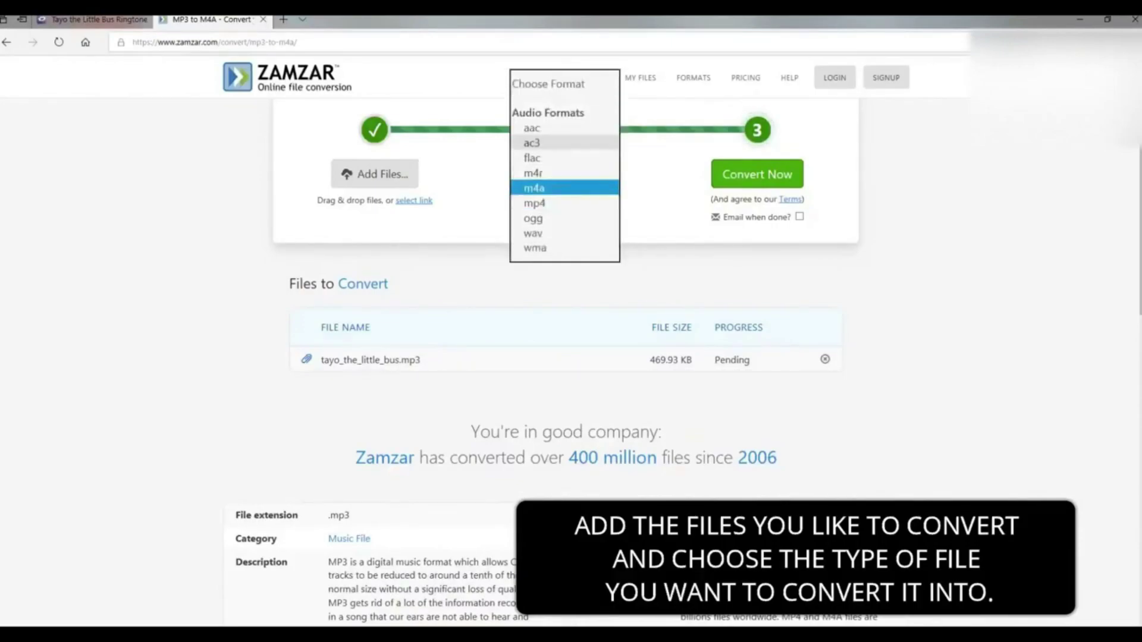
pyautogui.click(534, 188)
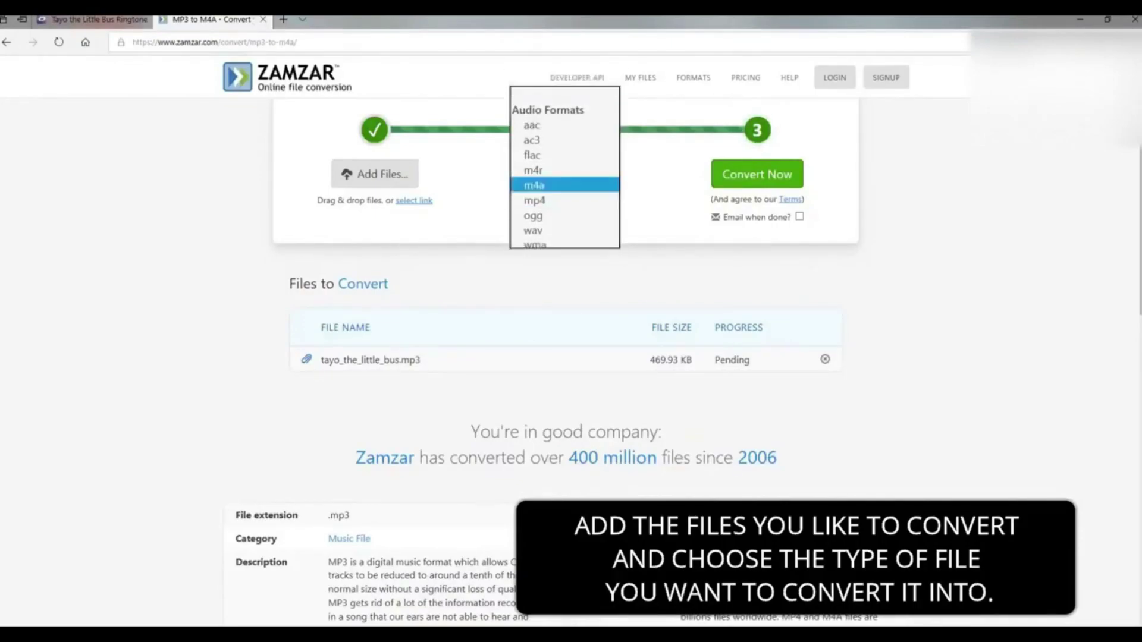
pyautogui.click(756, 174)
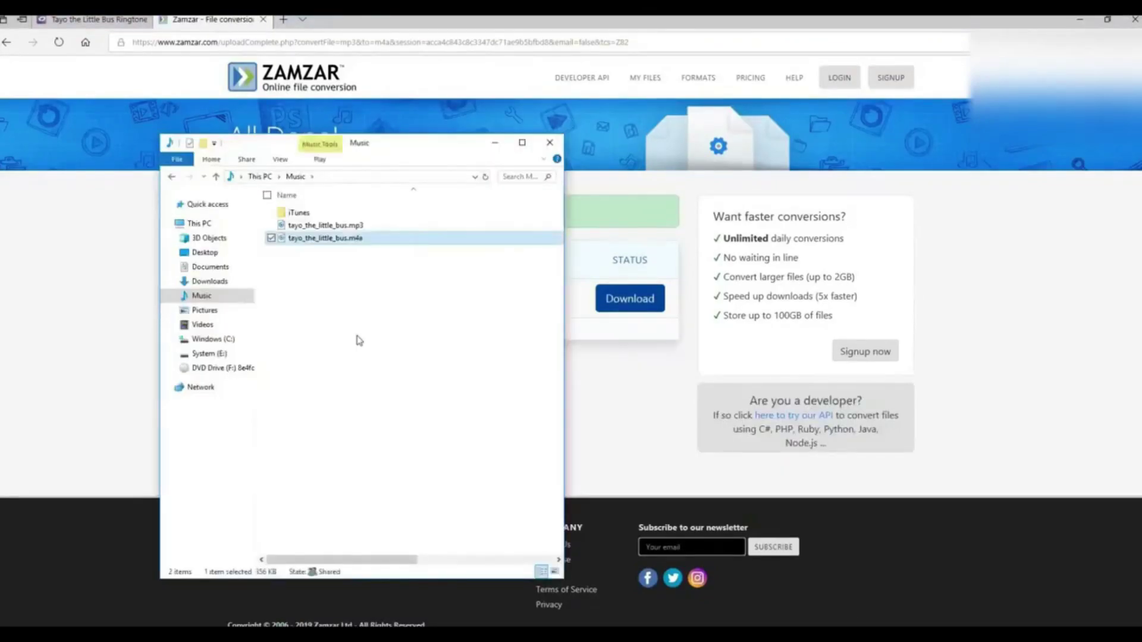
pyautogui.click(359, 340)
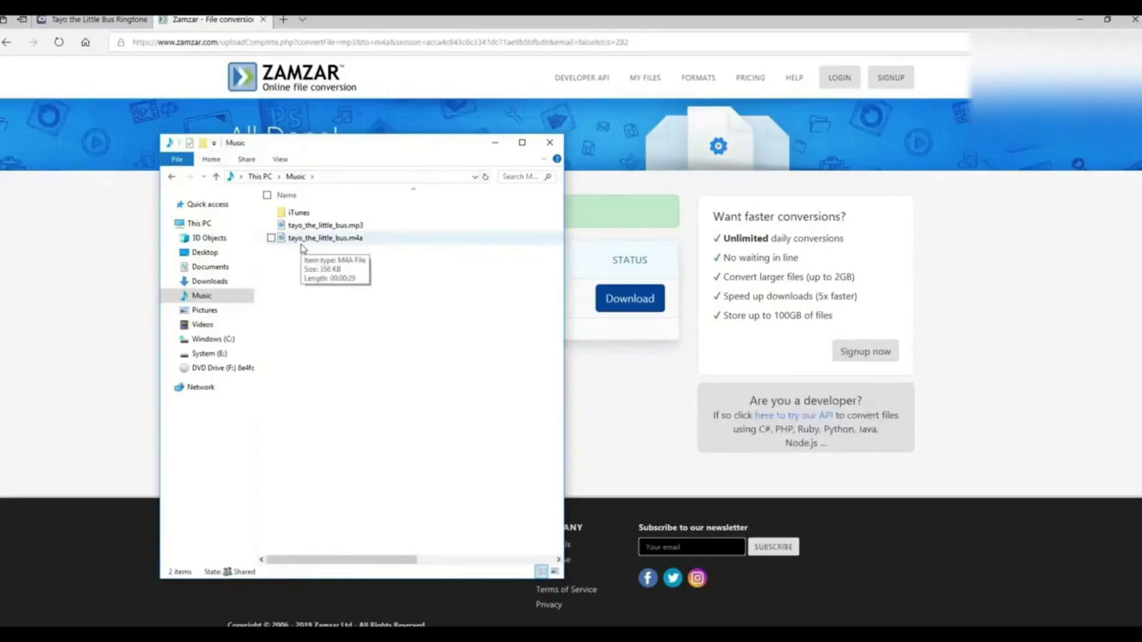
pyautogui.moveTo(387, 155); pyautogui.dragTo(276, 147)
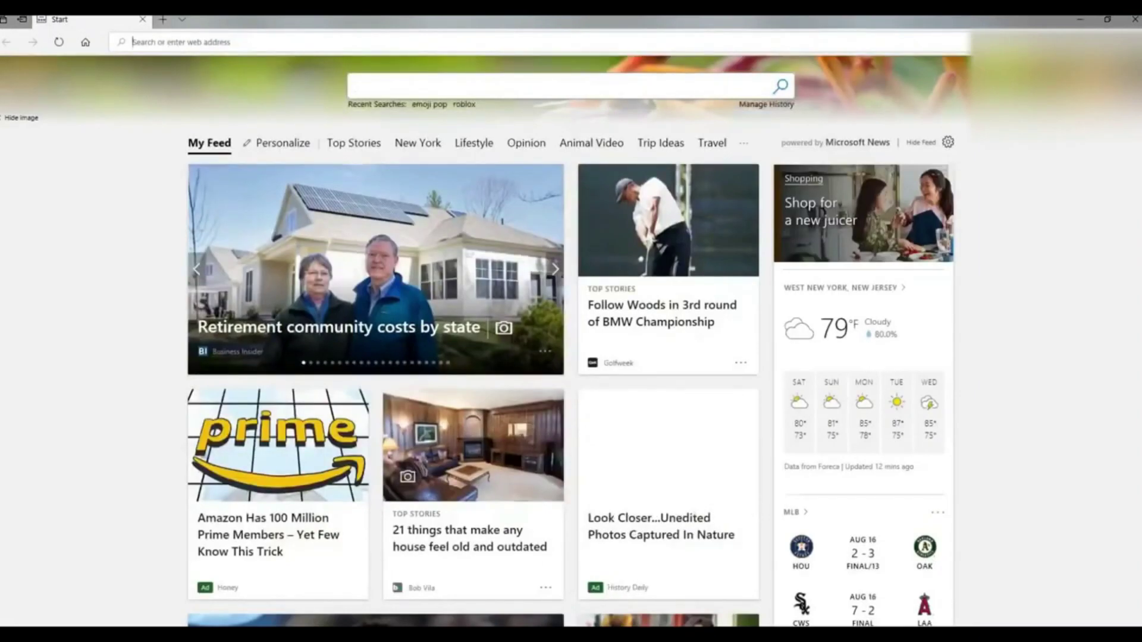
# Go to imazing.com and install iMazing for Windows, accepting the license agreement.
pyautogui.write('azing')
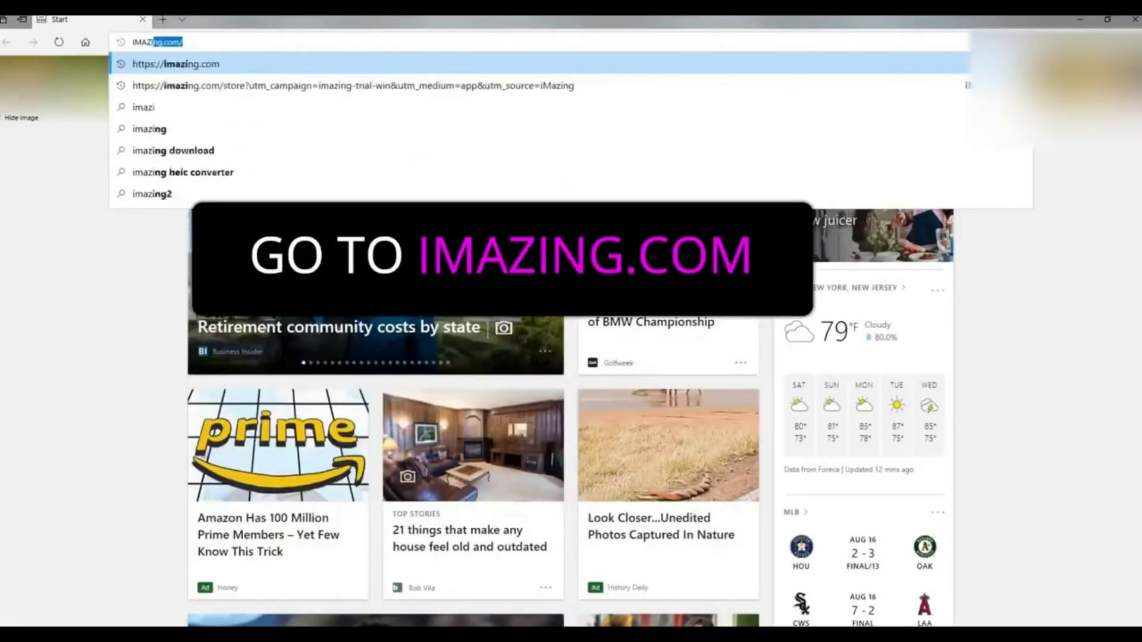
pyautogui.press('Return')
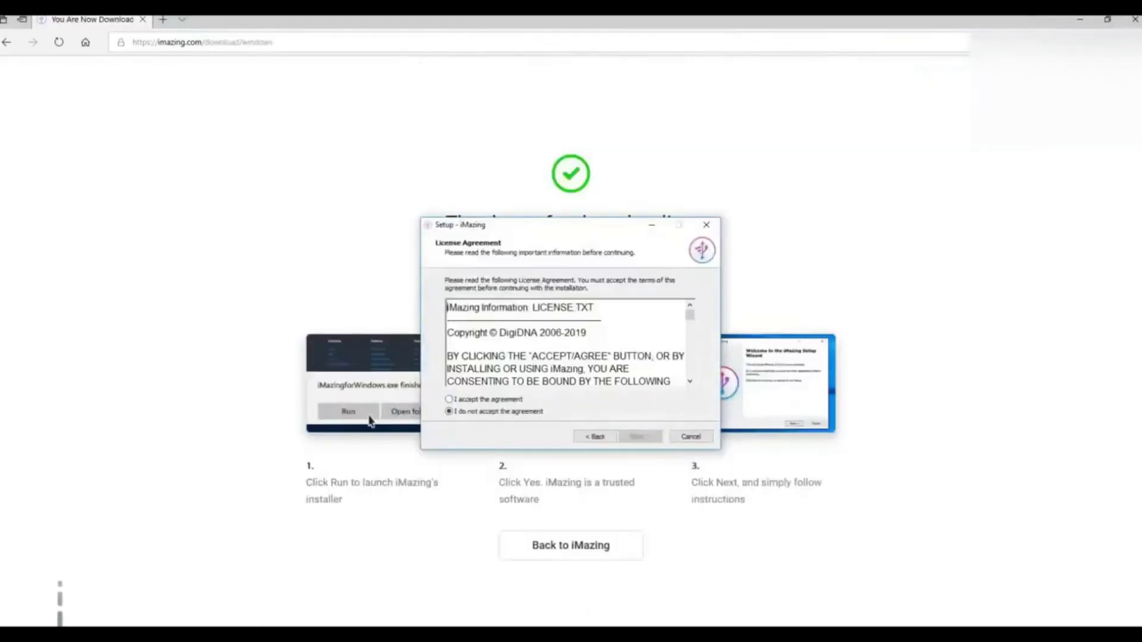
pyautogui.hotkey('alt', 'a')
pyautogui.press('Return')
pyautogui.press('Return')
pyautogui.press('Escape')
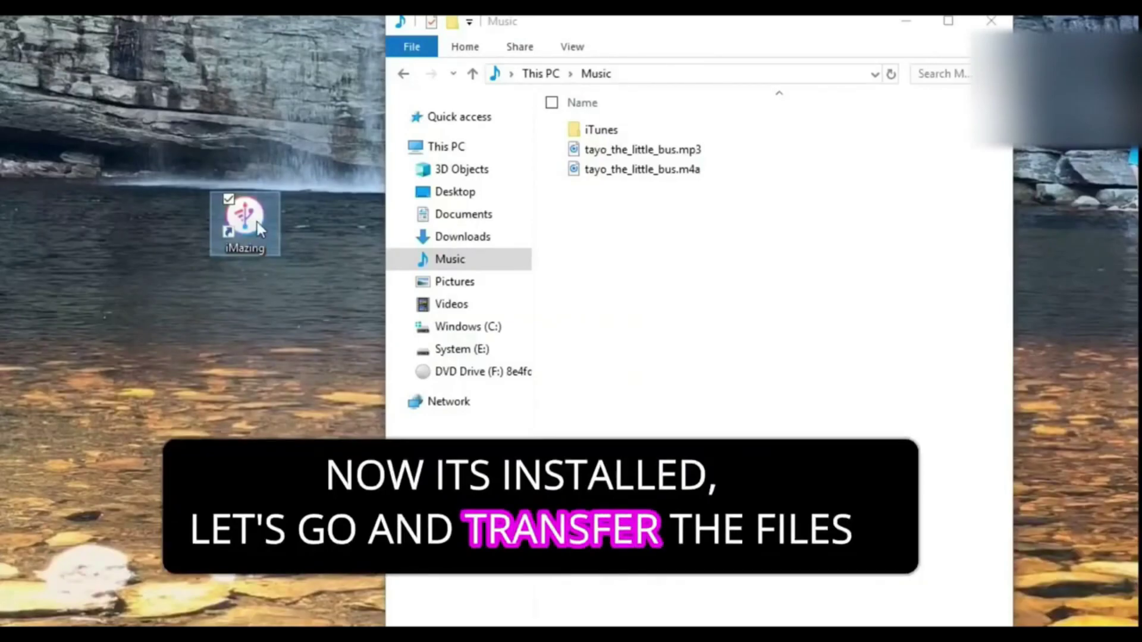
# Launch iMazing from its desktop shortcut.
pyautogui.rightClick(257, 222)
pyautogui.click(287, 230)
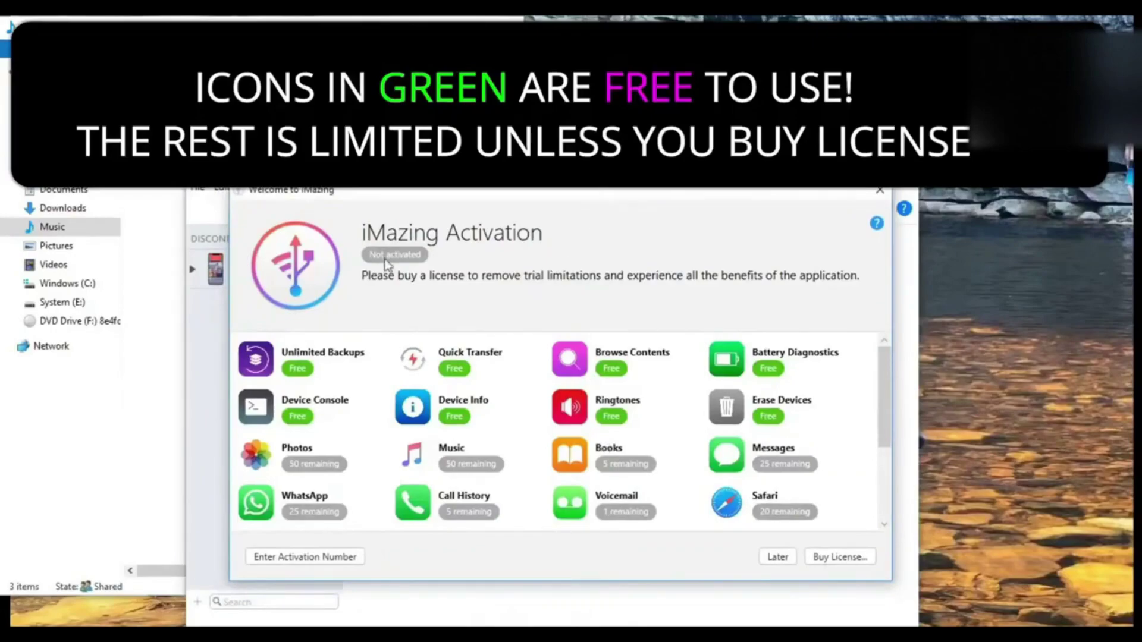
pyautogui.click(334, 562)
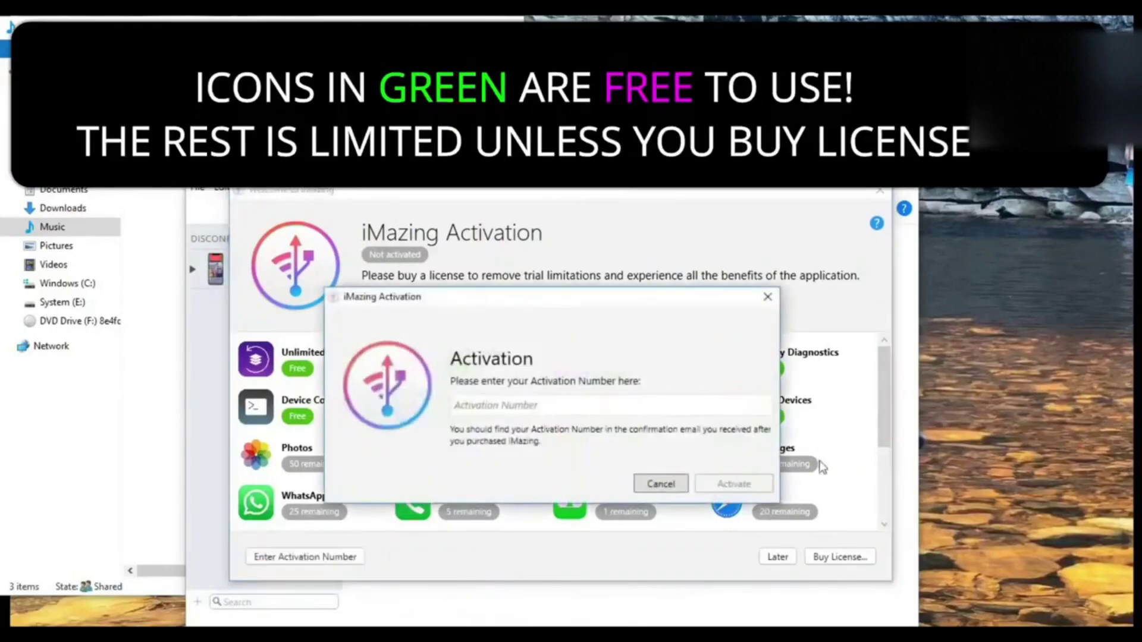
pyautogui.click(660, 483)
pyautogui.click(840, 557)
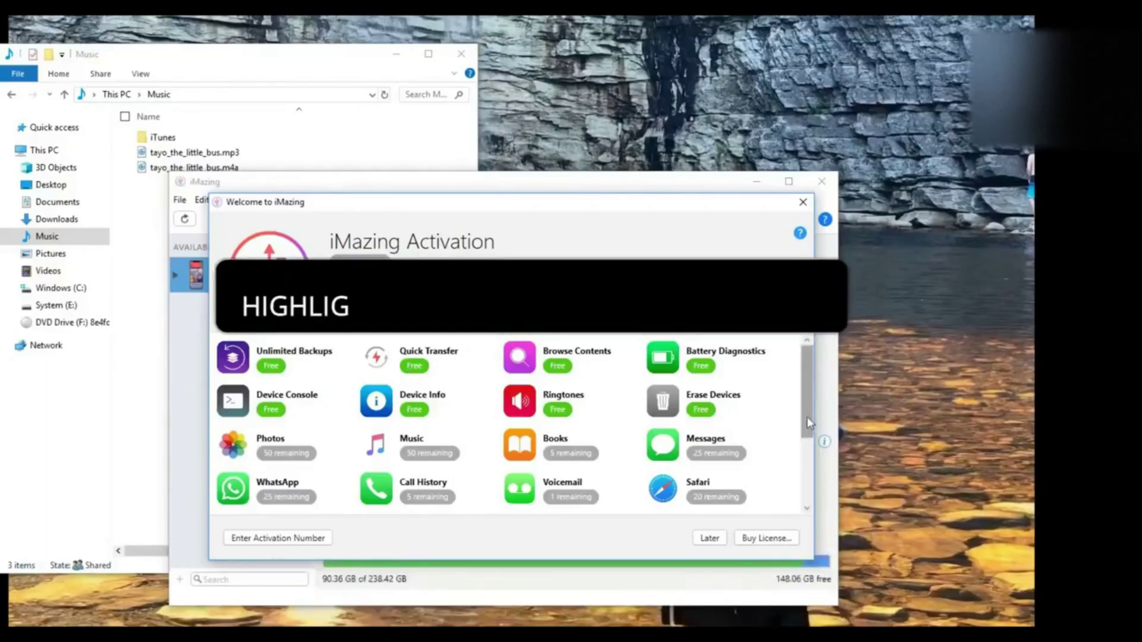
# Review the trial limits of every feature listed in the iMazing Activation window and dismiss the window.
pyautogui.scroll(-3, 807, 446)
pyautogui.scroll(-2, 810, 453)
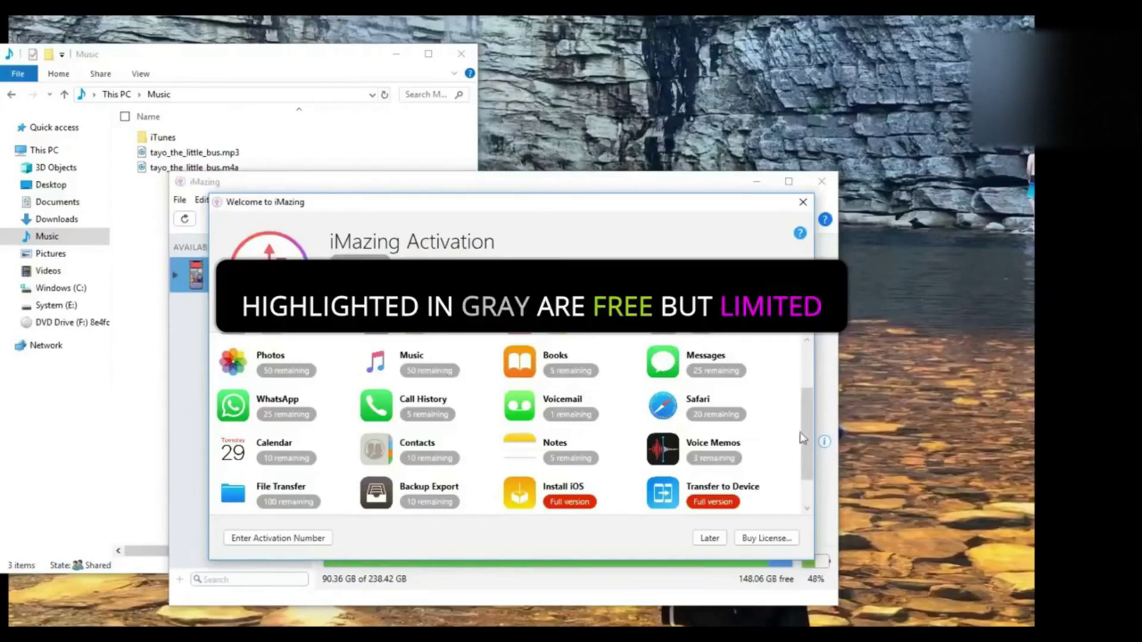
pyautogui.moveTo(807, 429); pyautogui.dragTo(804, 453)
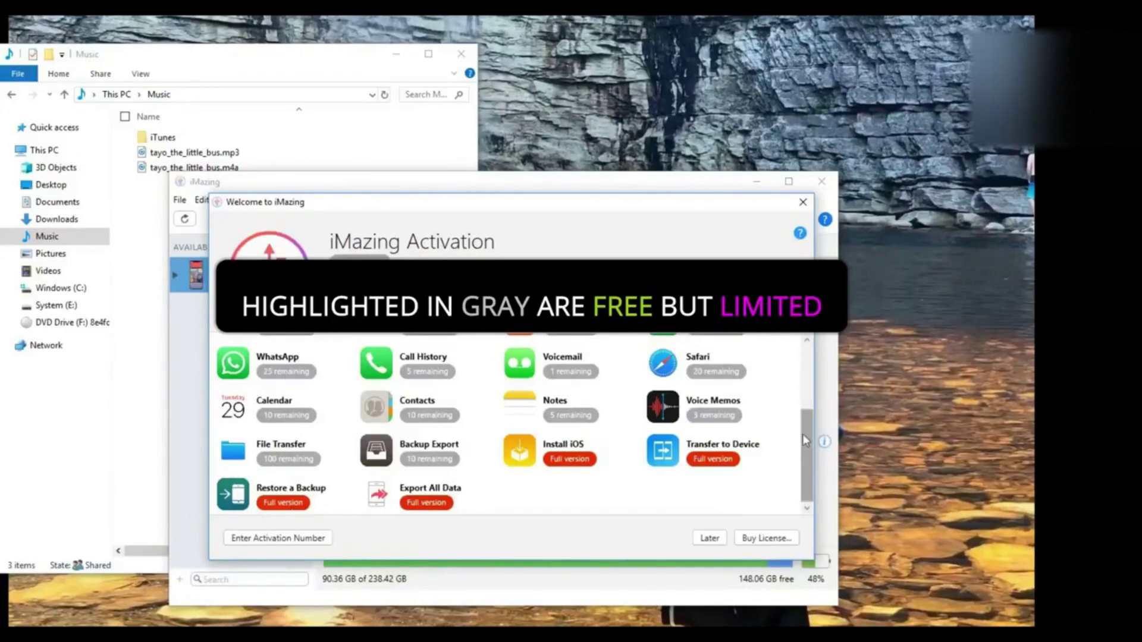
pyautogui.moveTo(805, 441); pyautogui.dragTo(818, 353)
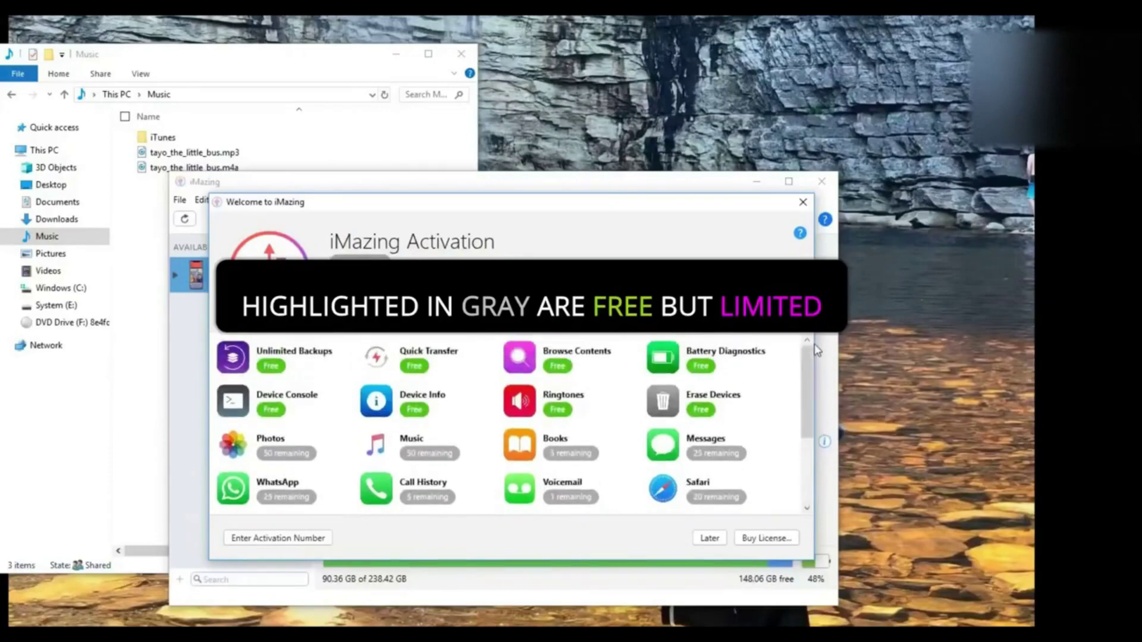
pyautogui.click(562, 411)
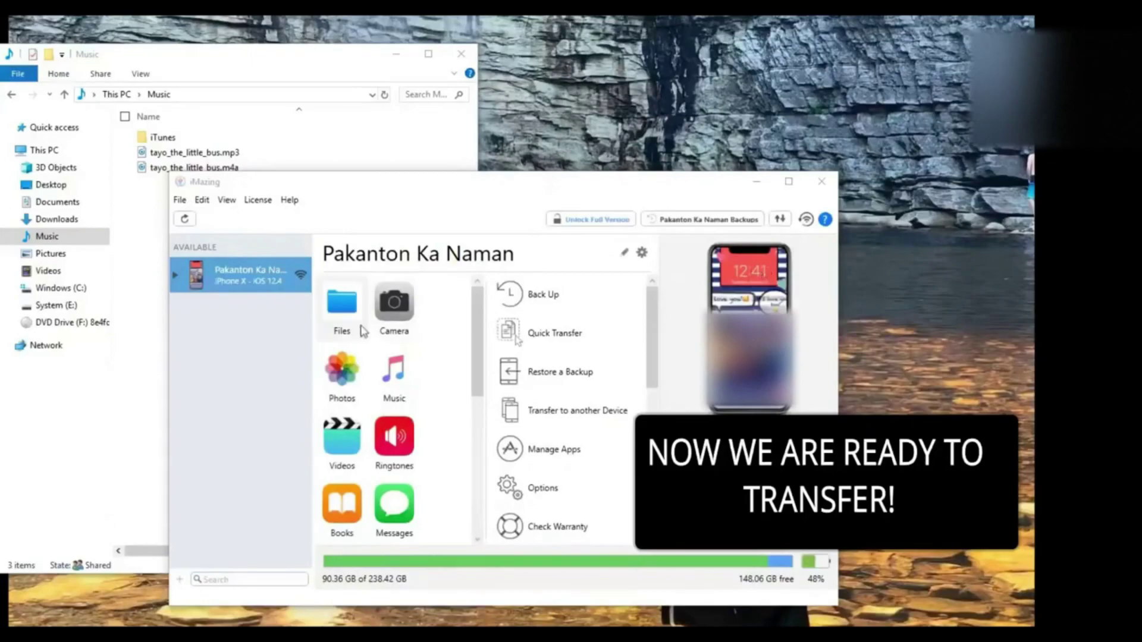
# Copy tayo_the_little_bus.m4a from the Music folder into the connected iPhone's Ringtones and clear the finished operation.
pyautogui.click(404, 434)
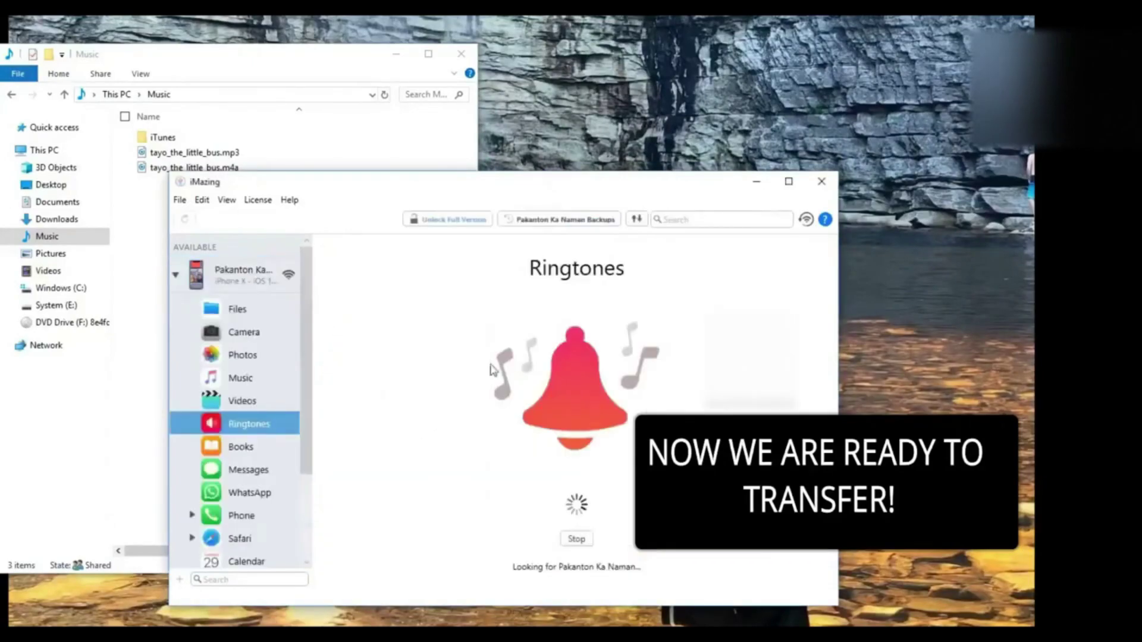
pyautogui.moveTo(582, 194); pyautogui.dragTo(796, 107)
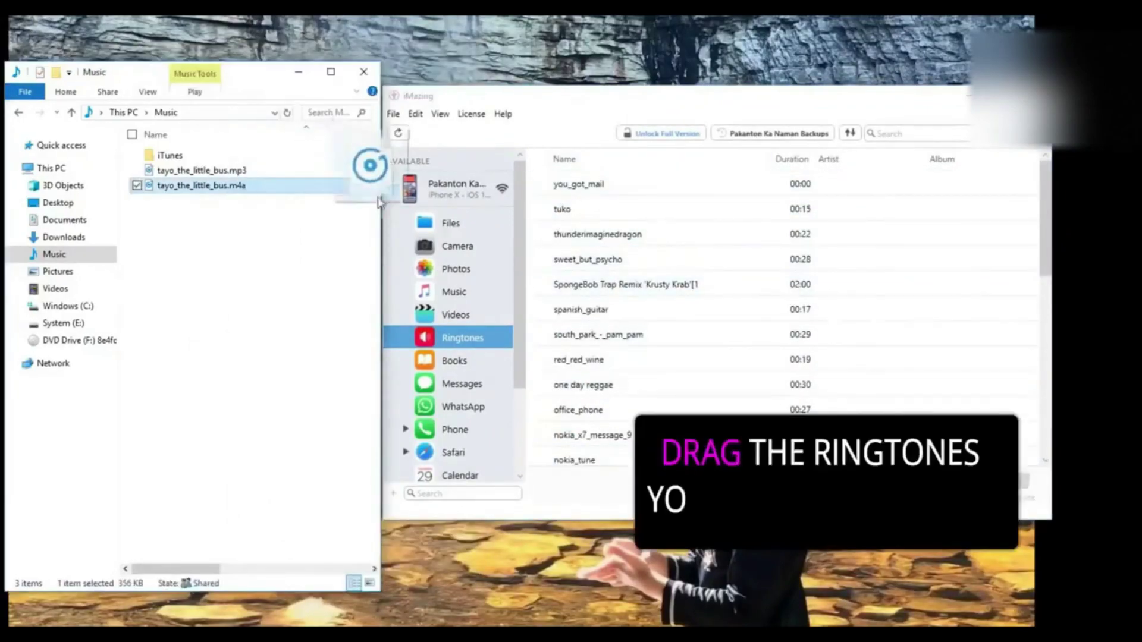
pyautogui.moveTo(370, 166); pyautogui.dragTo(883, 283)
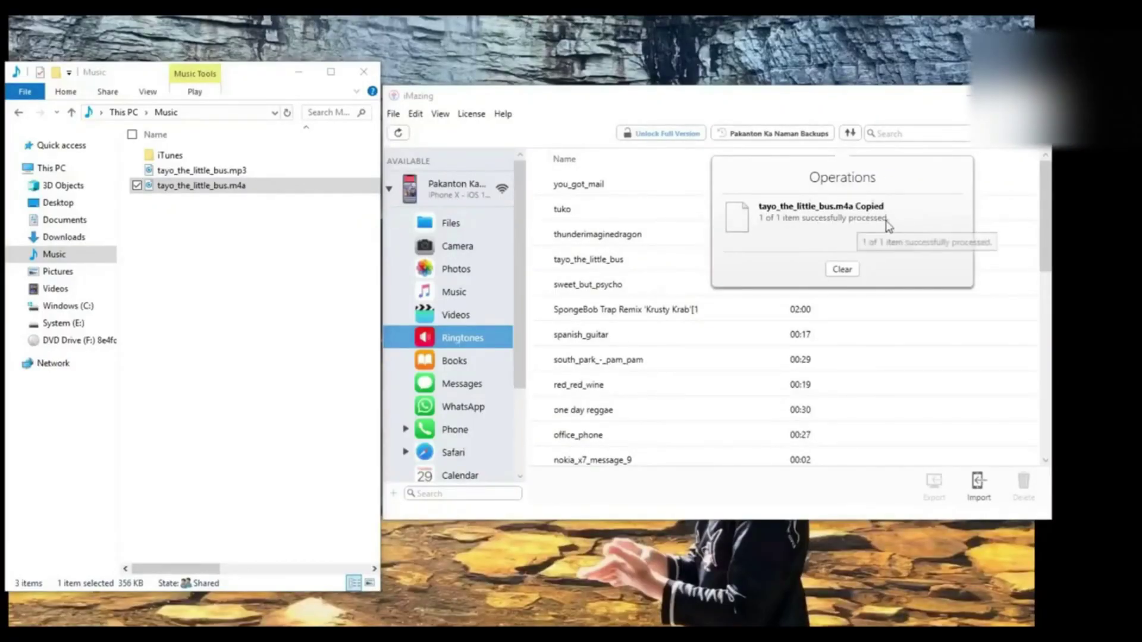
pyautogui.click(831, 272)
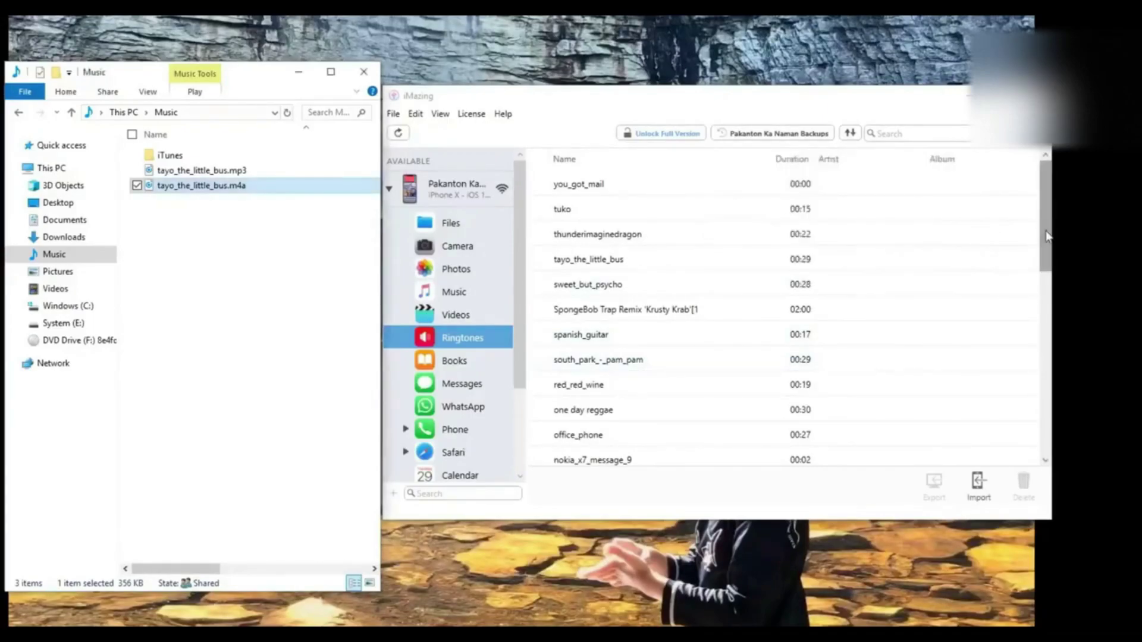
# Select tayo_the_little_bus in the iPhone's ringtone list and close iMazing.
pyautogui.click(671, 262)
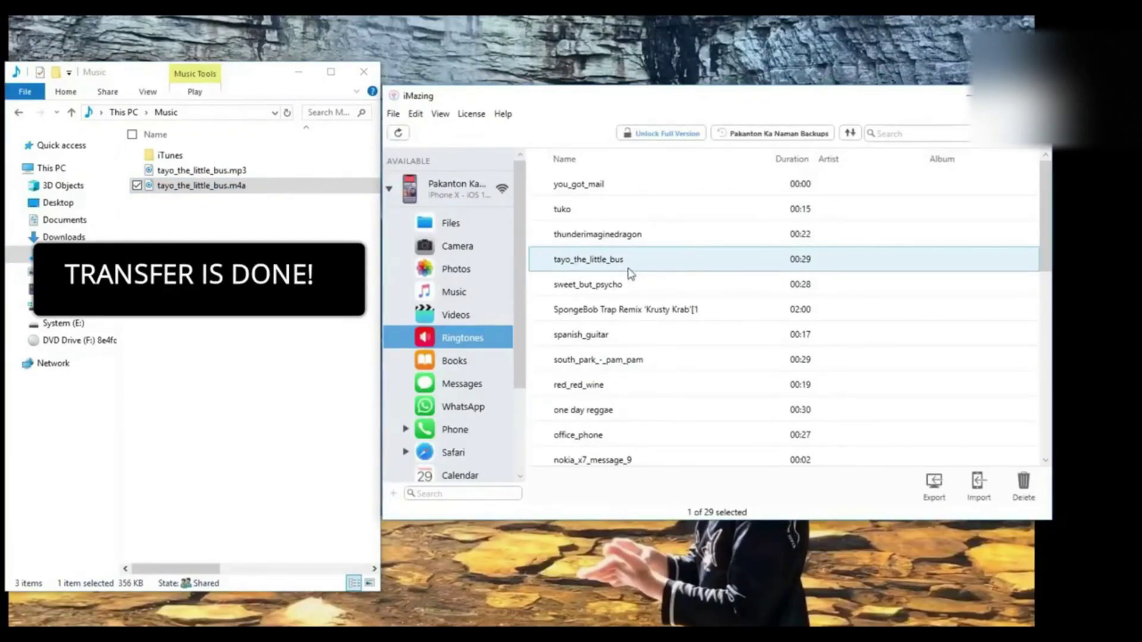
pyautogui.hotkey('alt', 'F4')
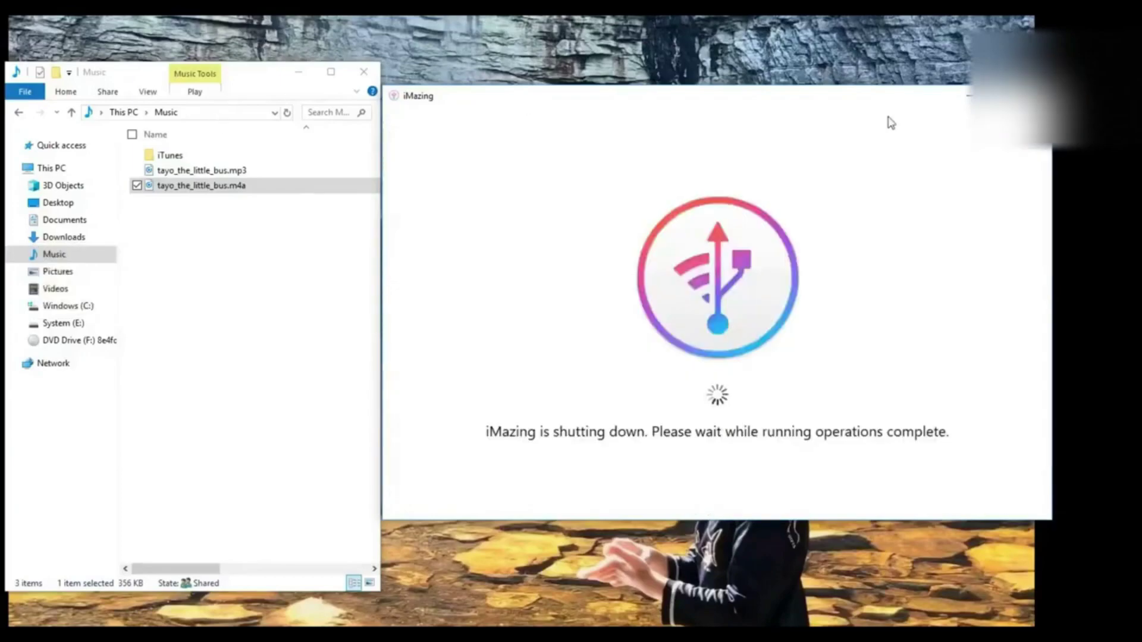